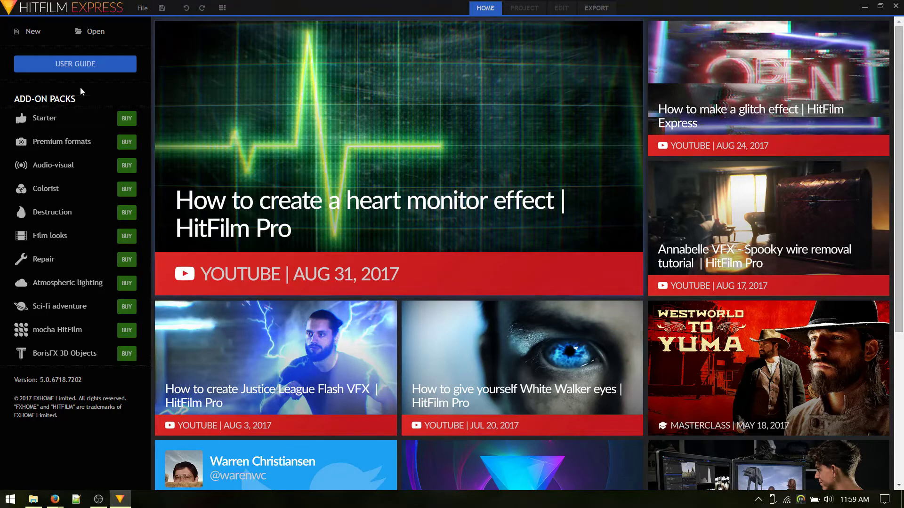
Create a 1080p Full HD 29.97 fps project, enter the Edit workspace, and bring up the Work folder.
left_click(28, 32)
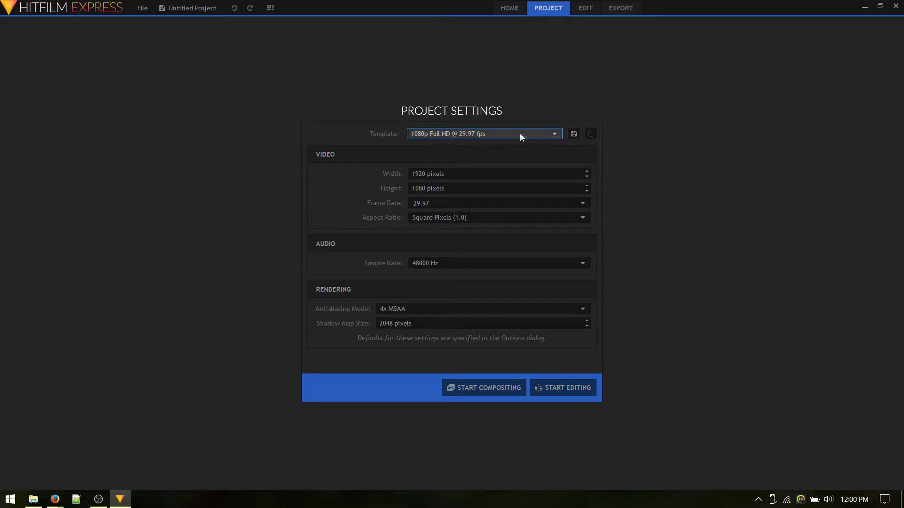
left_click(556, 389)
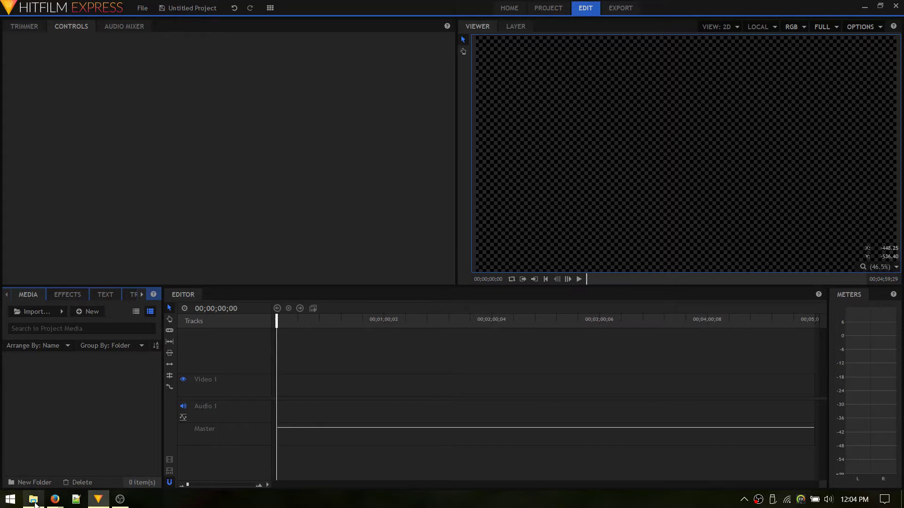
left_click(33, 499)
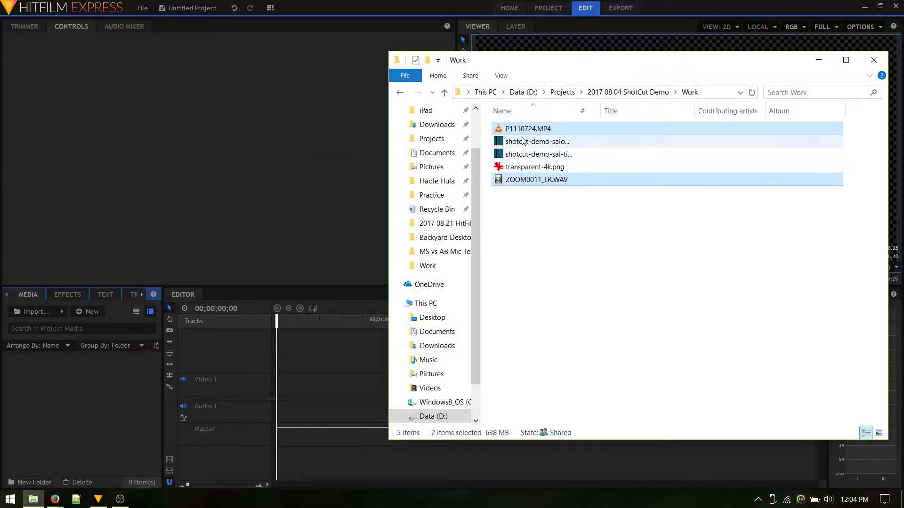
Import P1110724.MP4 and ZOOM0011_LR.WAV from the Work folder into HitFilm's Media panel.
left_click_drag(503, 133, 55, 433)
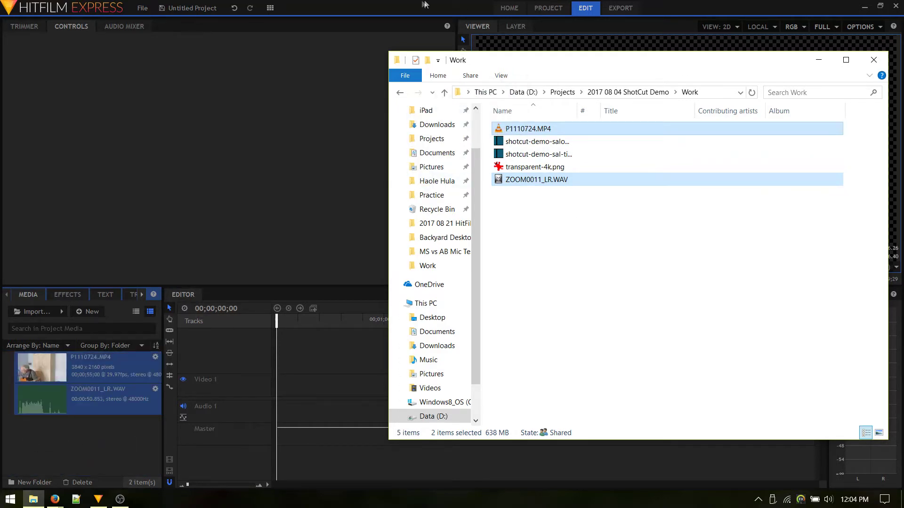
left_click(629, 42)
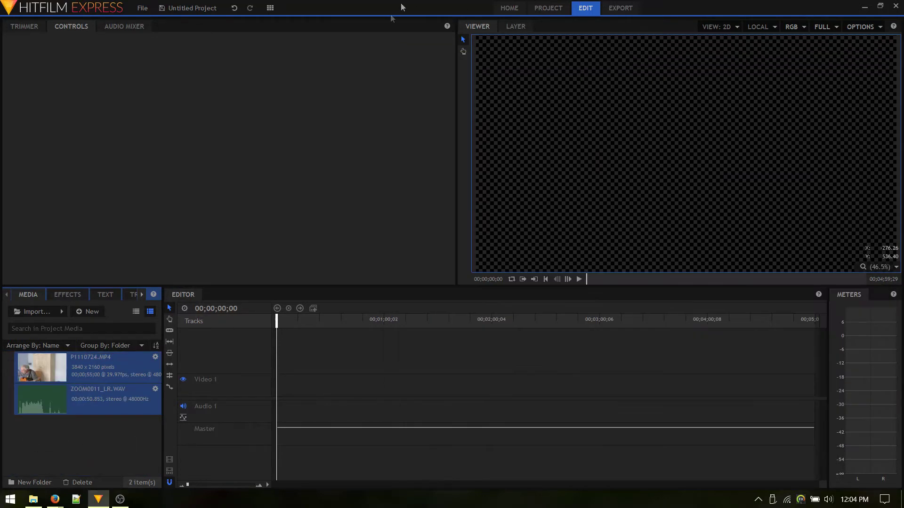
Merge P1110724.MP4 with ZOOM0011_LR.WAV via Merge Audio/Video and drag the Merged clip onto the timeline.
left_click(95, 389)
right_click(97, 371)
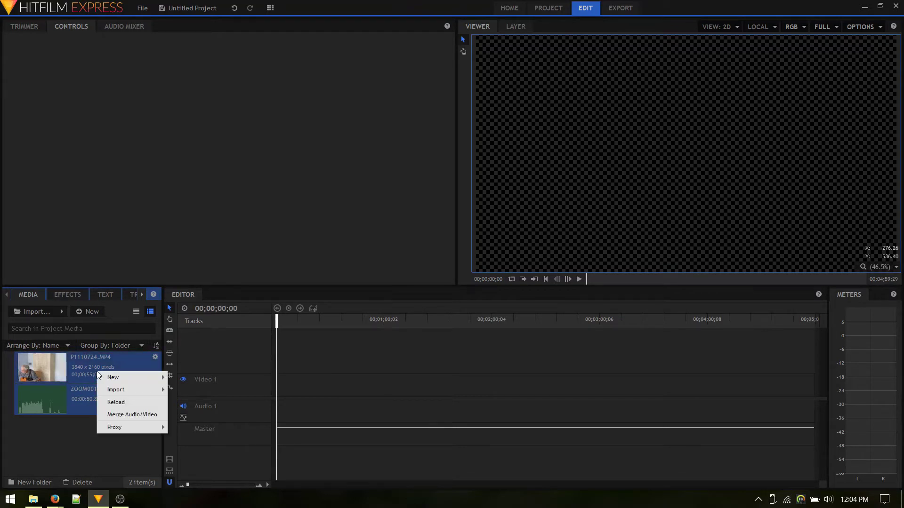
left_click(118, 415)
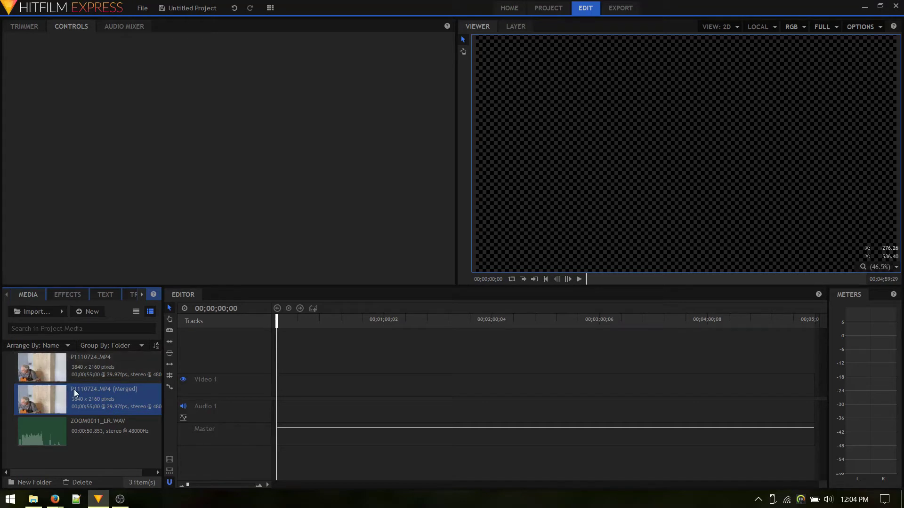
left_click_drag(75, 389, 361, 389)
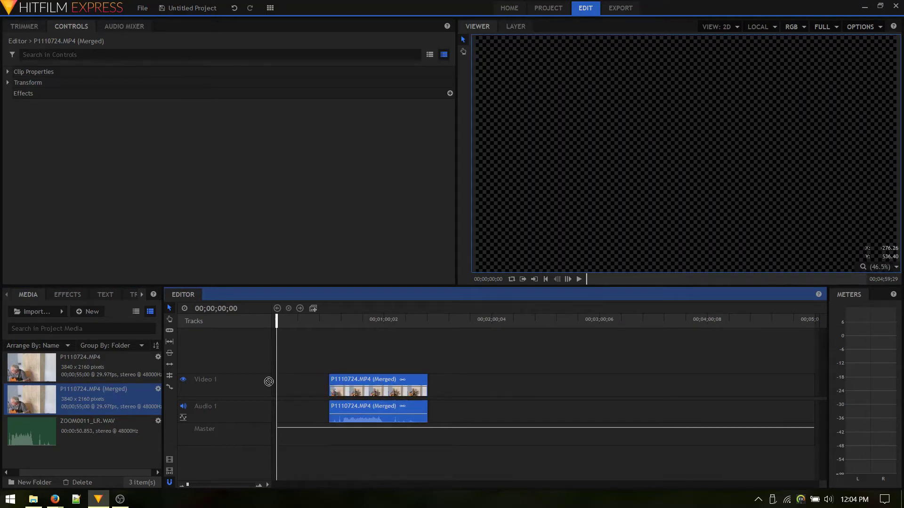
Slide the merged clip to 00;00;00;00 and apply Transform > Fit to Frame to its 4K video.
left_click_drag(367, 379, 302, 383)
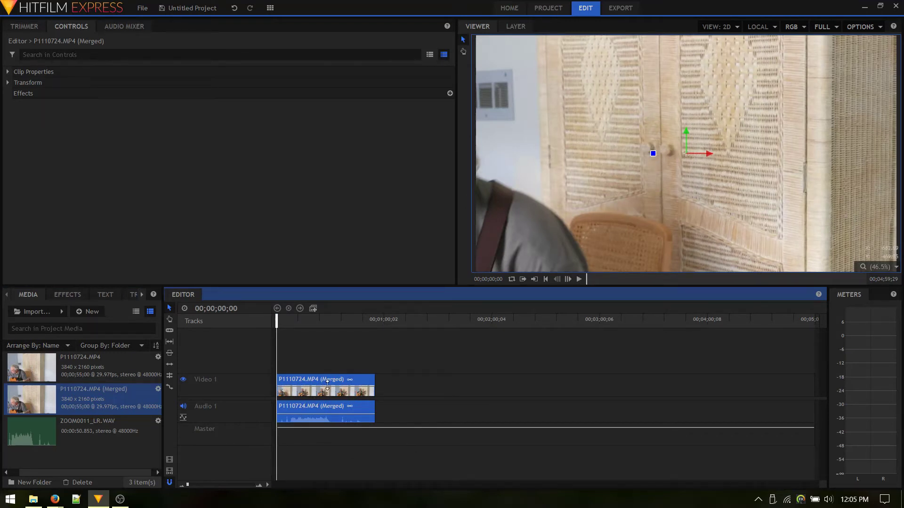
right_click(328, 386)
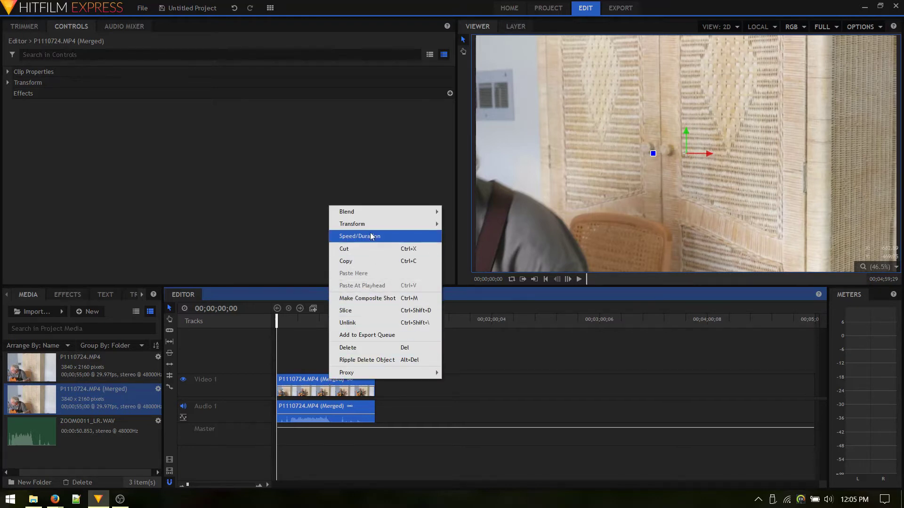
mouse_move(376, 224)
left_click(463, 225)
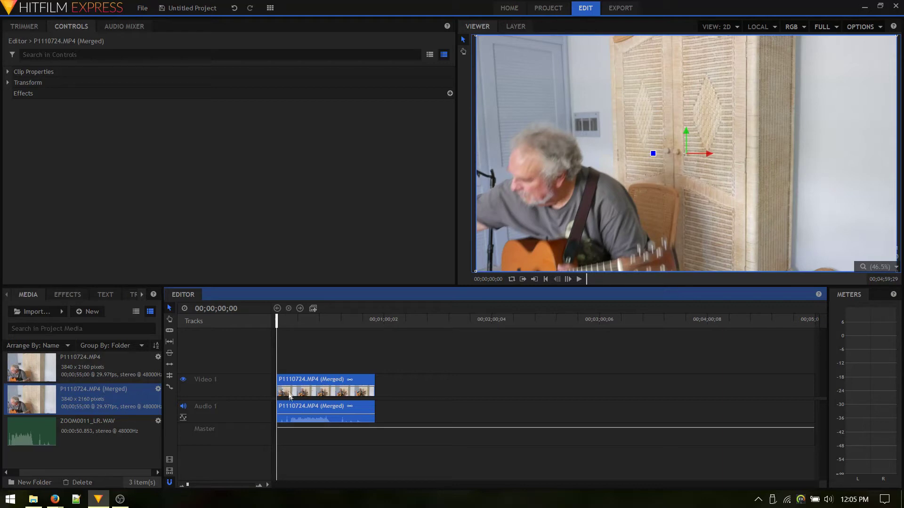
Trim the merged clip's start to 00;00;07;02 and move it back to begin at zero.
left_click(293, 324)
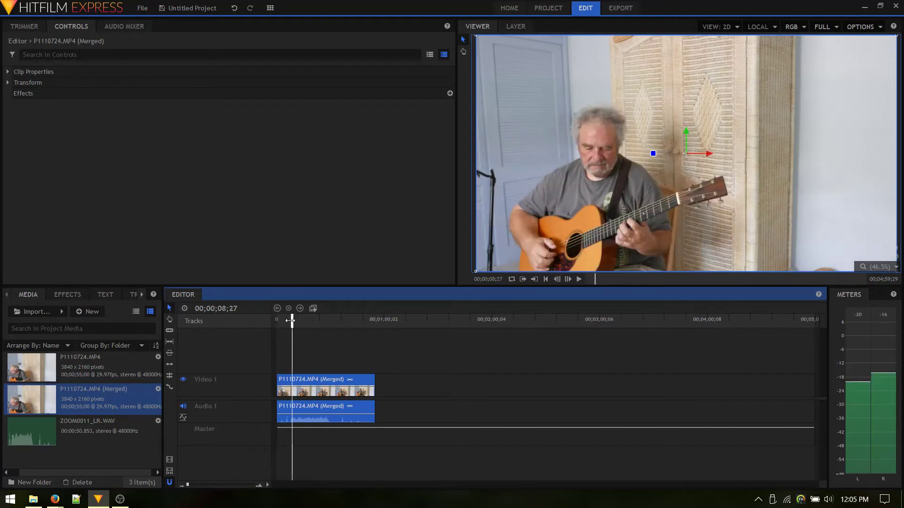
left_click(288, 320)
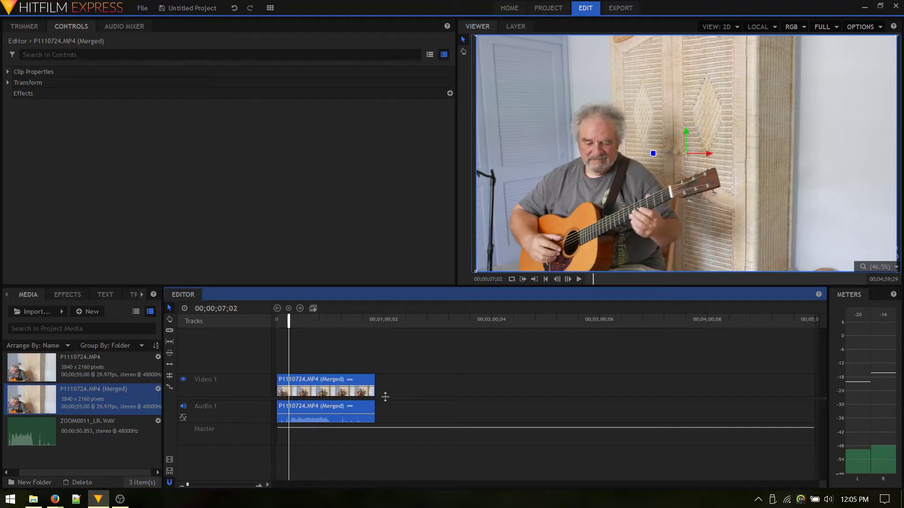
scroll(401, 409, "up", 5)
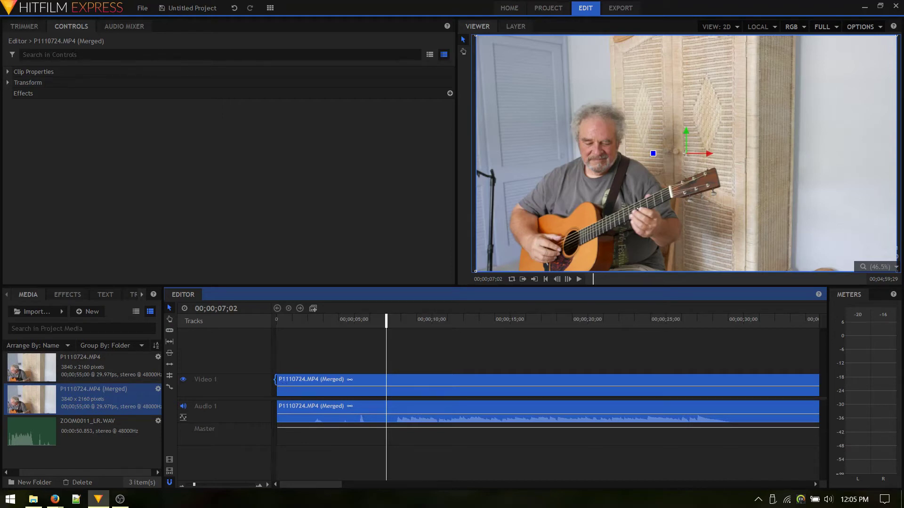
left_click_drag(287, 384, 386, 380)
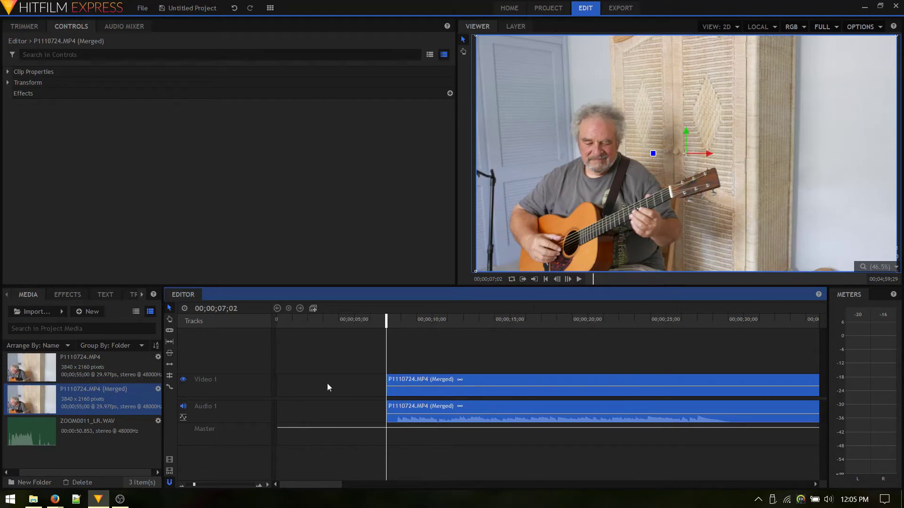
left_click_drag(512, 405, 403, 405)
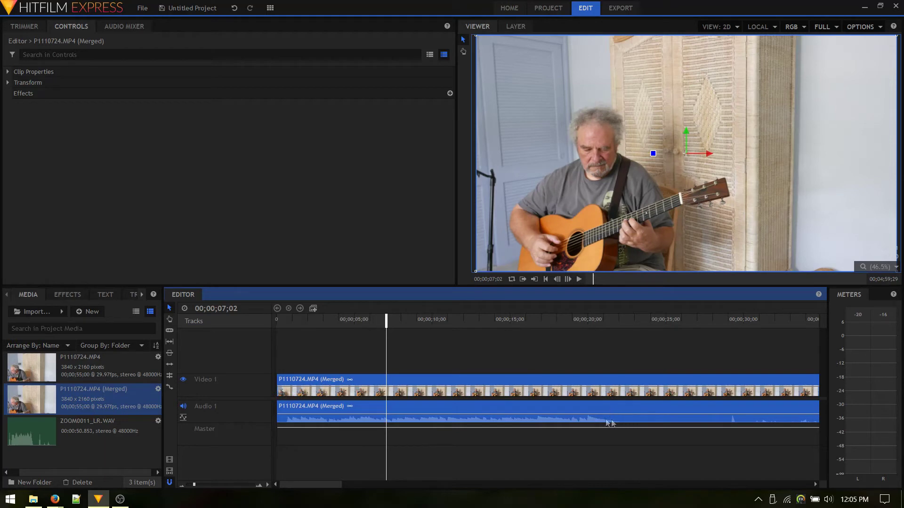
left_click(659, 324)
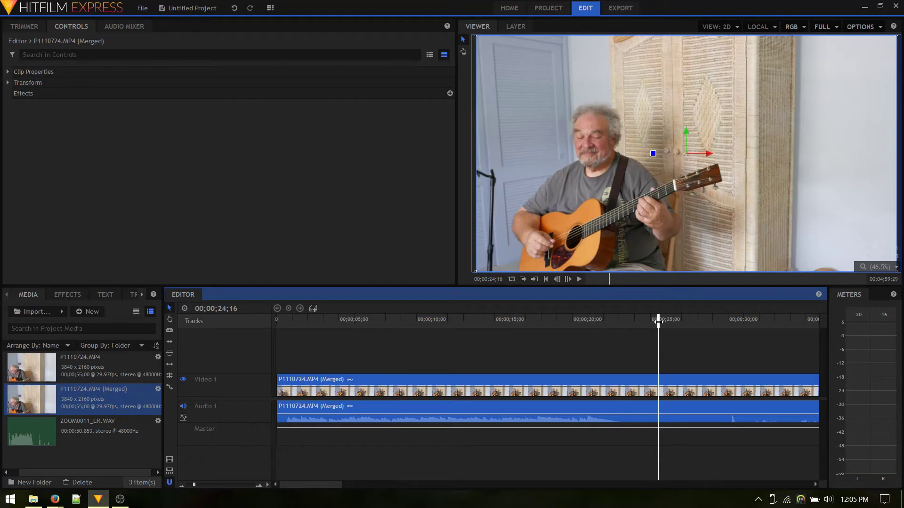
Locate 00;00;27;15 by playback and trim the clip's end to that point on Video 1 and Audio 1.
key("space")
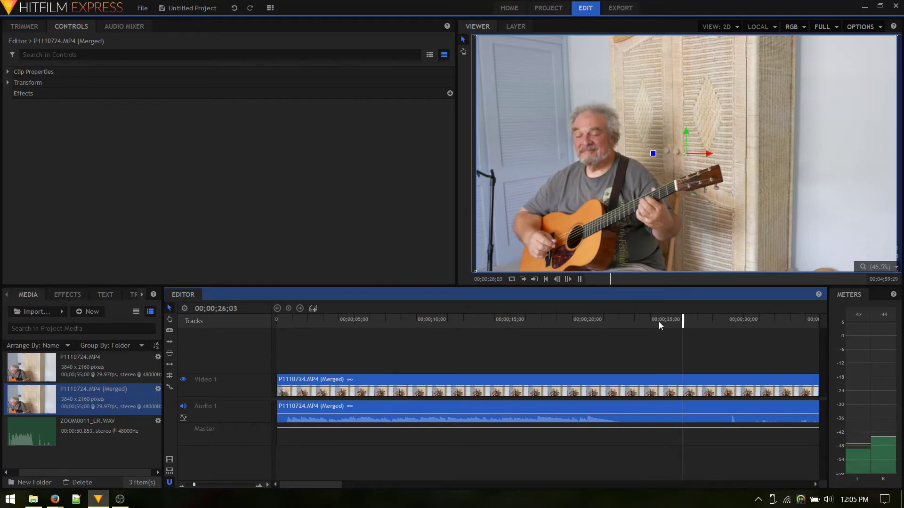
key("space")
key("space")
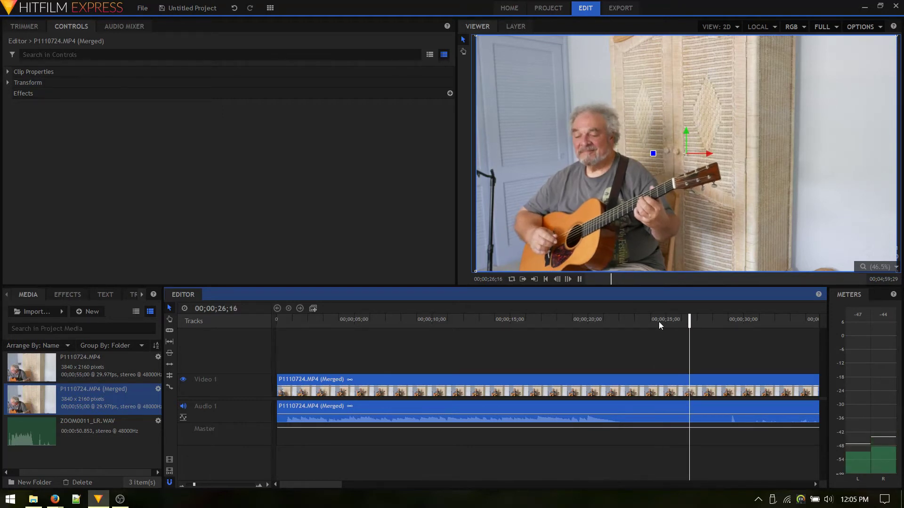
key("space")
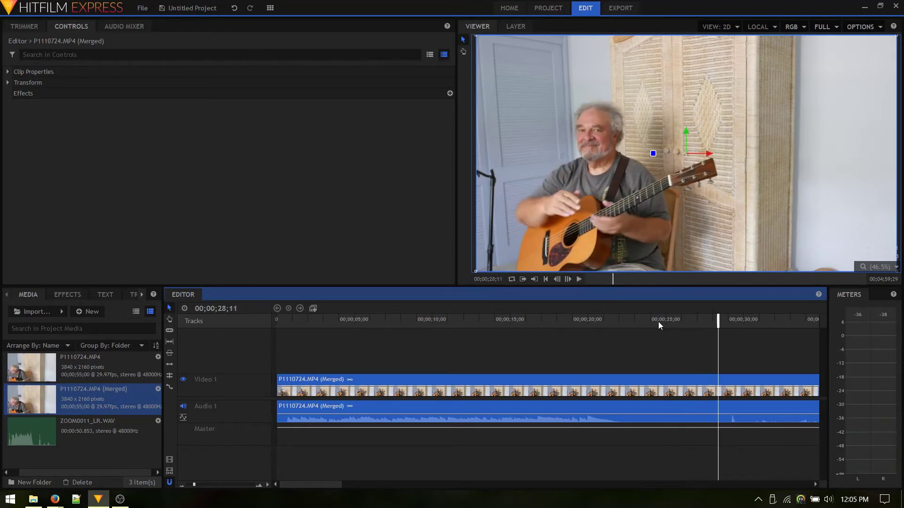
left_click(701, 319)
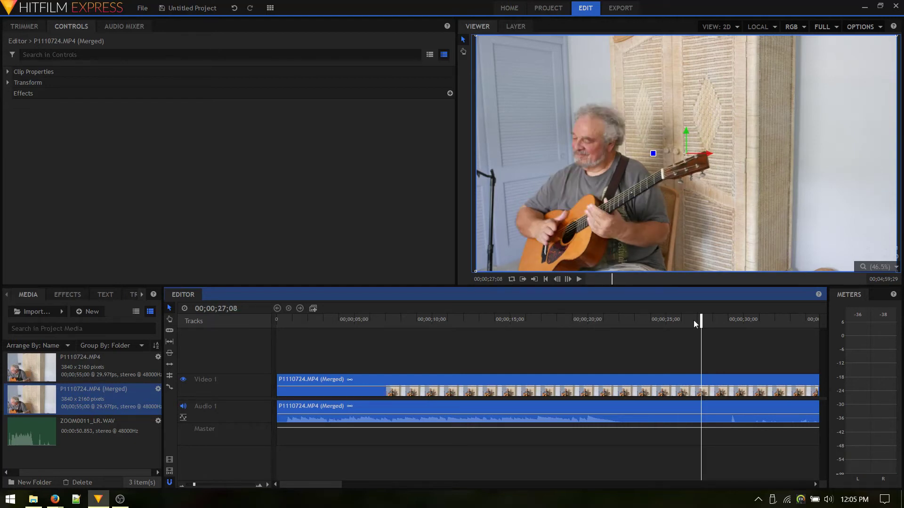
left_click(704, 320)
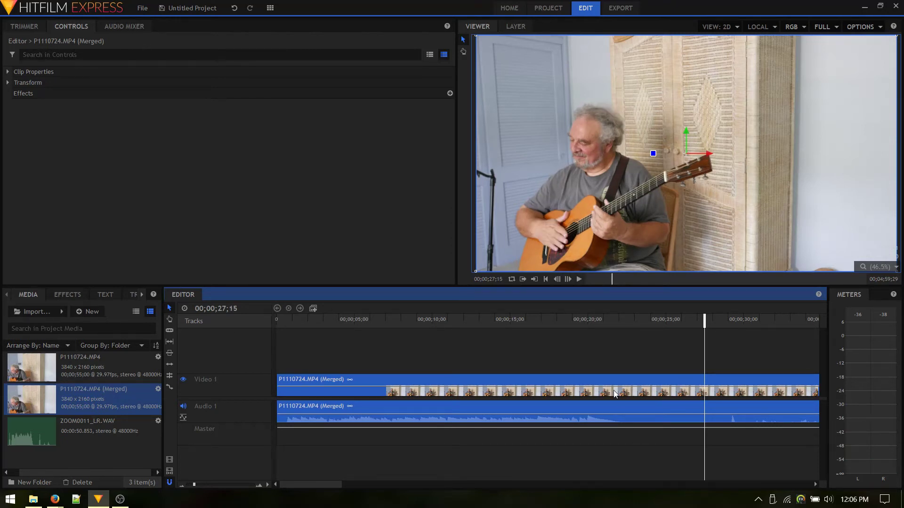
scroll(614, 394, "up", 2)
scroll(614, 395, "down", 3)
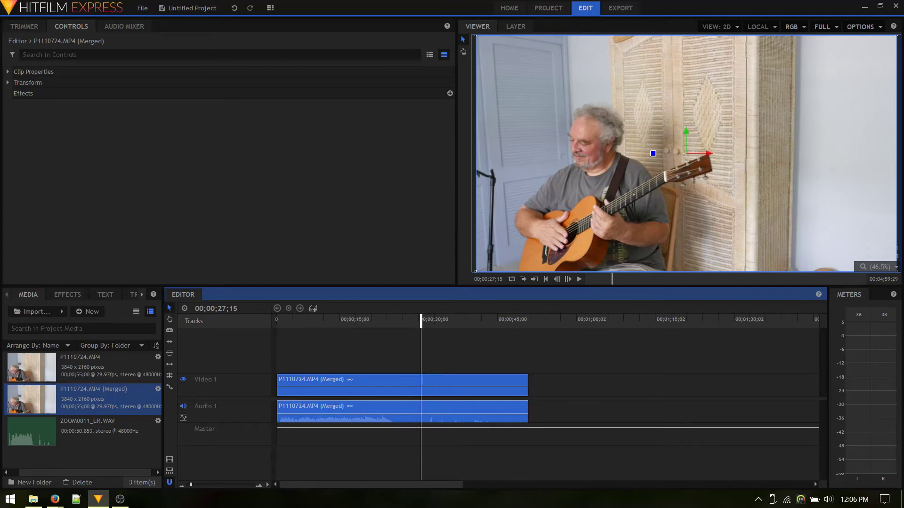
left_click_drag(422, 380, 421, 381)
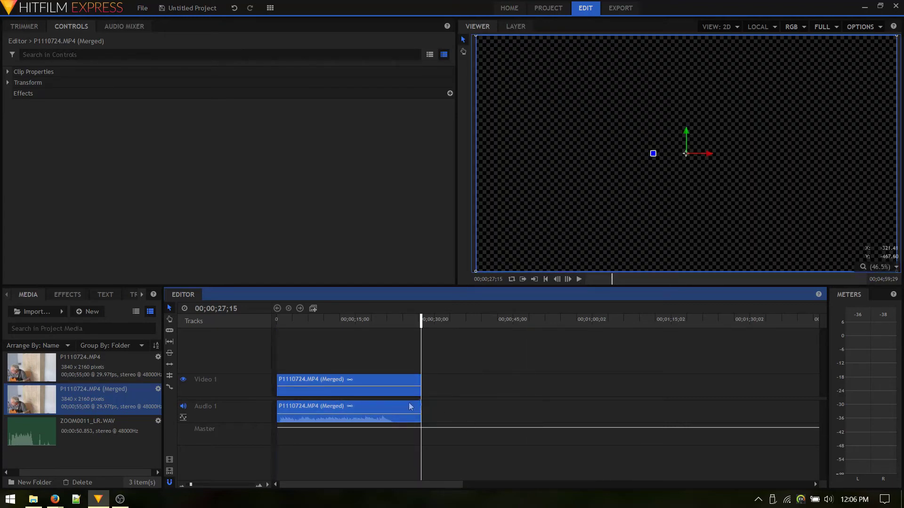
Preview the trimmed clip from the timeline start.
key("Home")
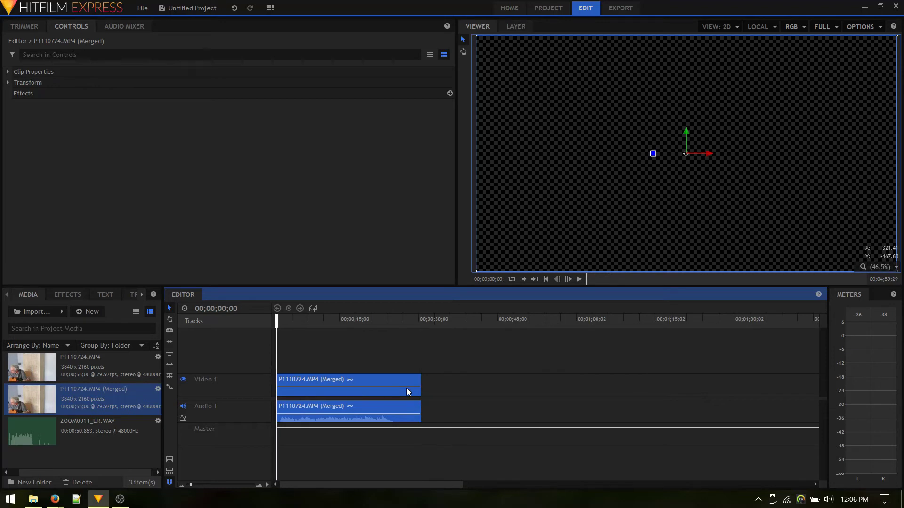
key("space")
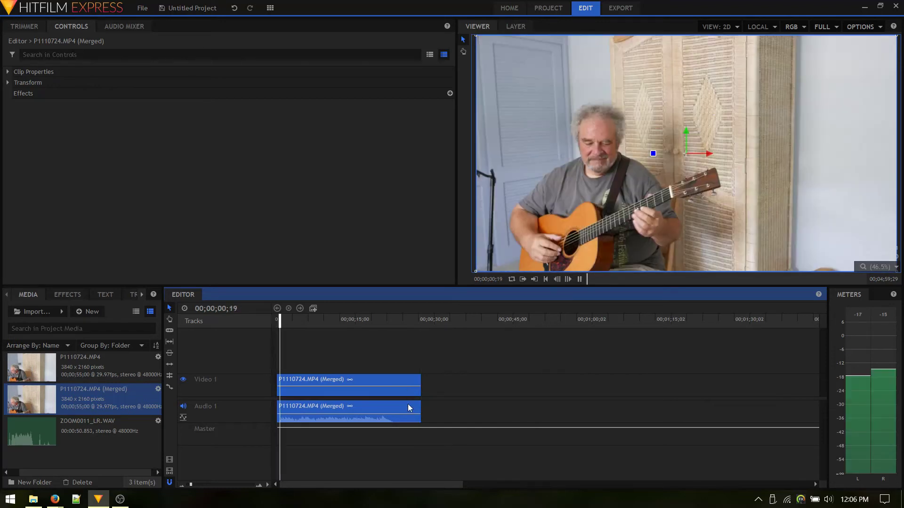
key("space")
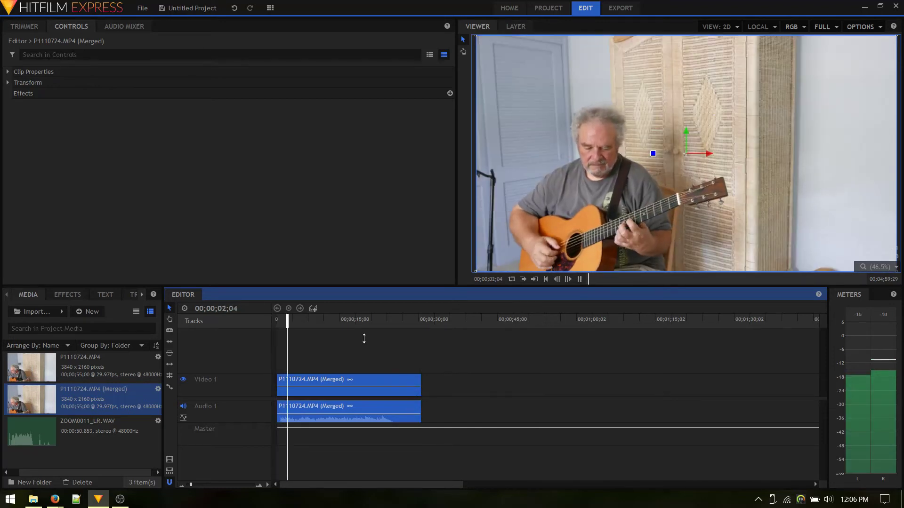
Add the trimmed clip to the export queue and select its task on the Export screen.
right_click(340, 382)
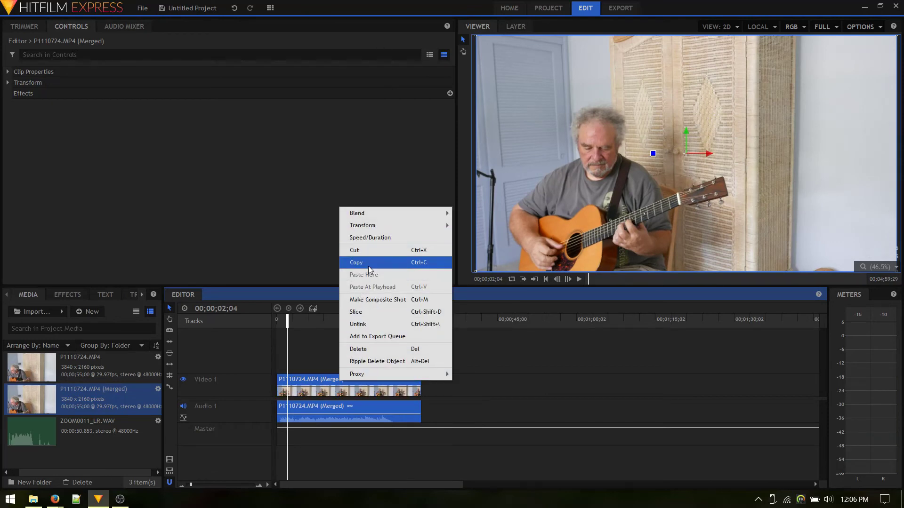
left_click(375, 337)
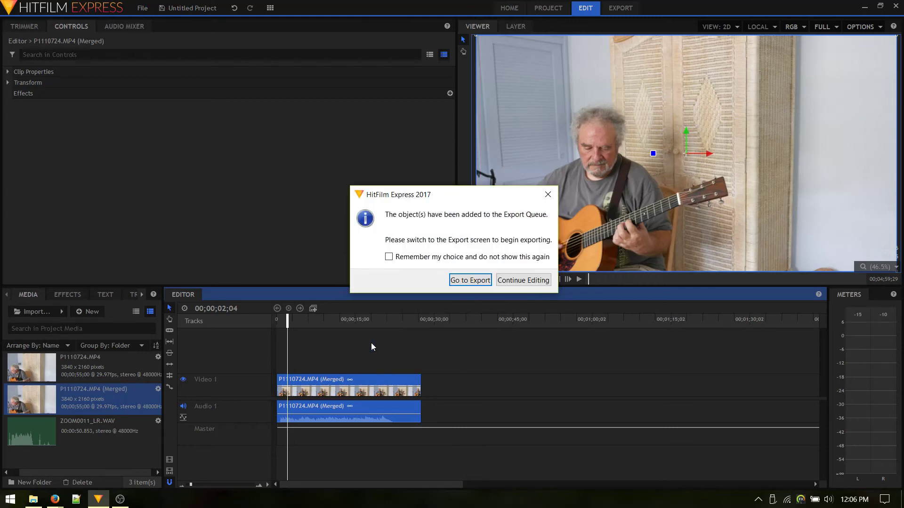
left_click(480, 282)
left_click(49, 51)
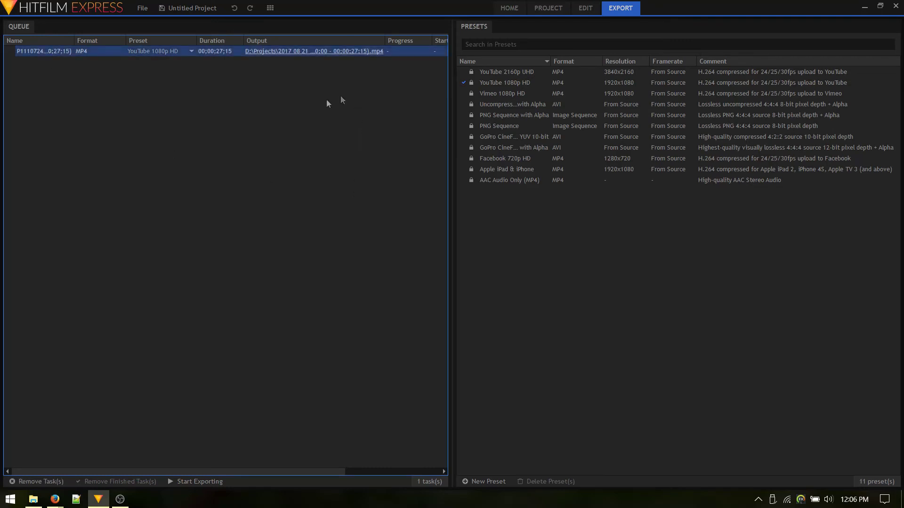
Rename the export output to 'P1110724.MP4 (Merged) .mp4' by deleting the timecode range.
left_click(324, 52)
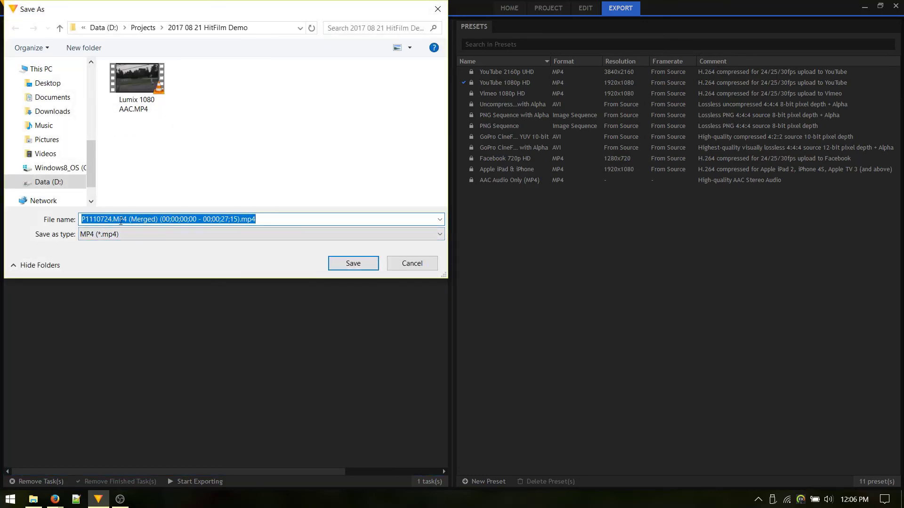
left_click_drag(162, 219, 240, 223)
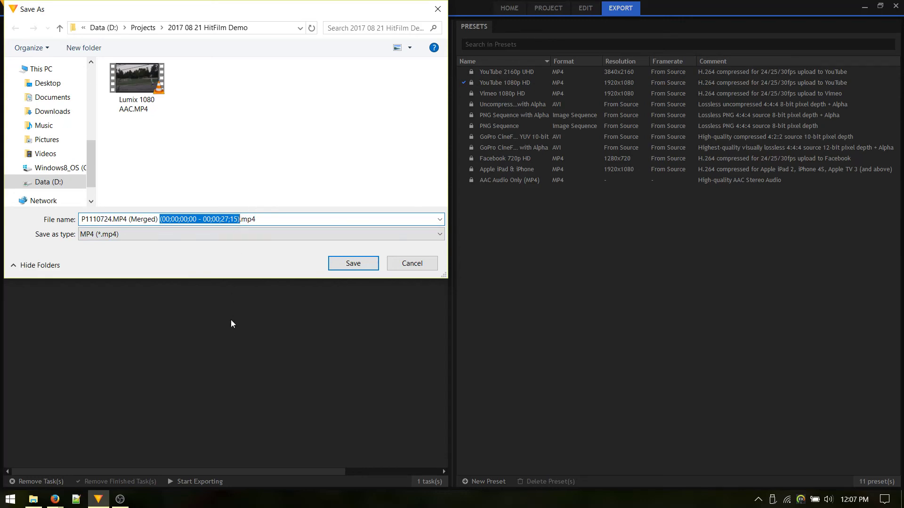
key("BackSpace")
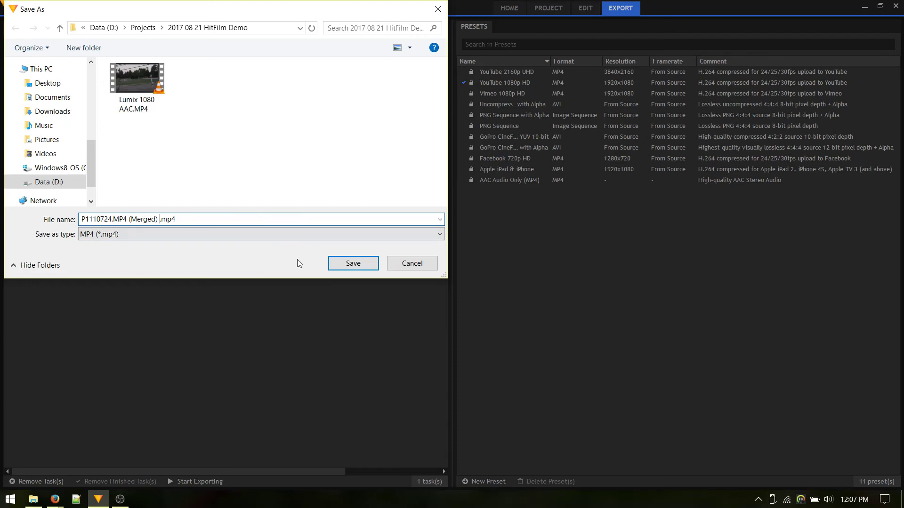
left_click(359, 267)
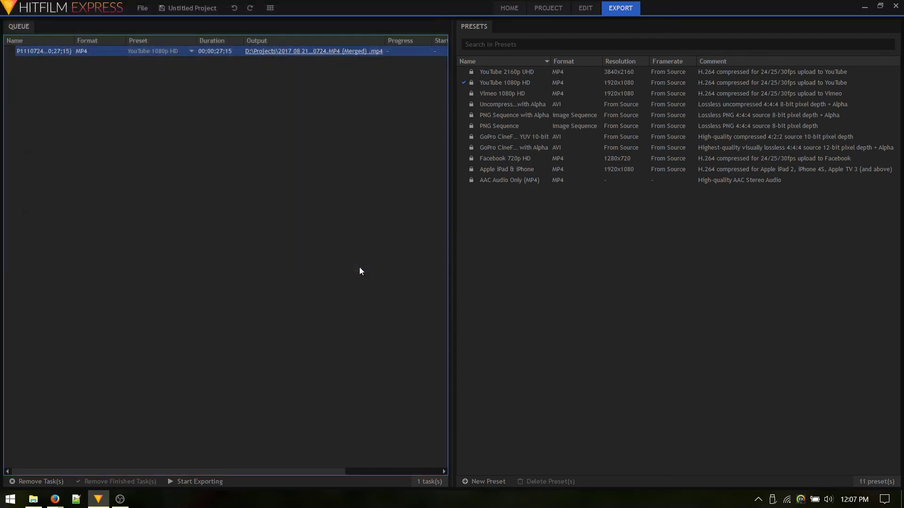
Start rendering the queued MP4 YouTube 1080p HD export.
left_click(190, 481)
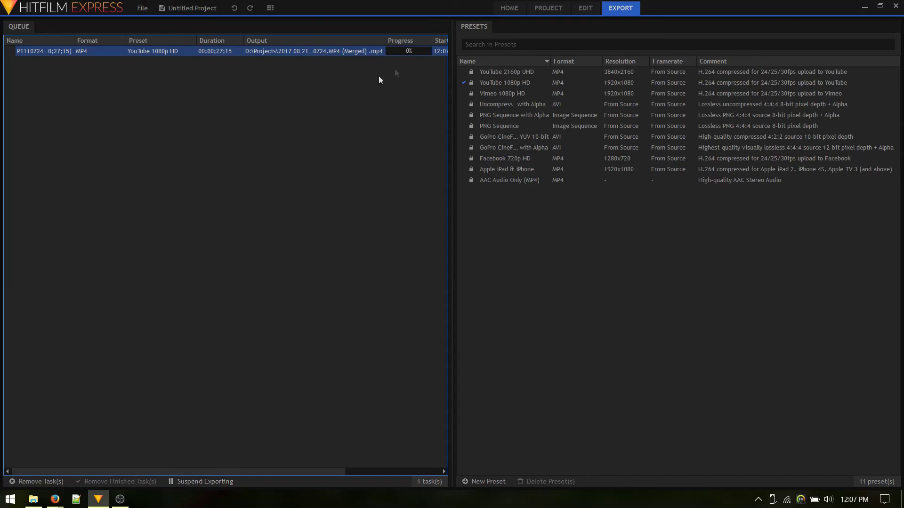